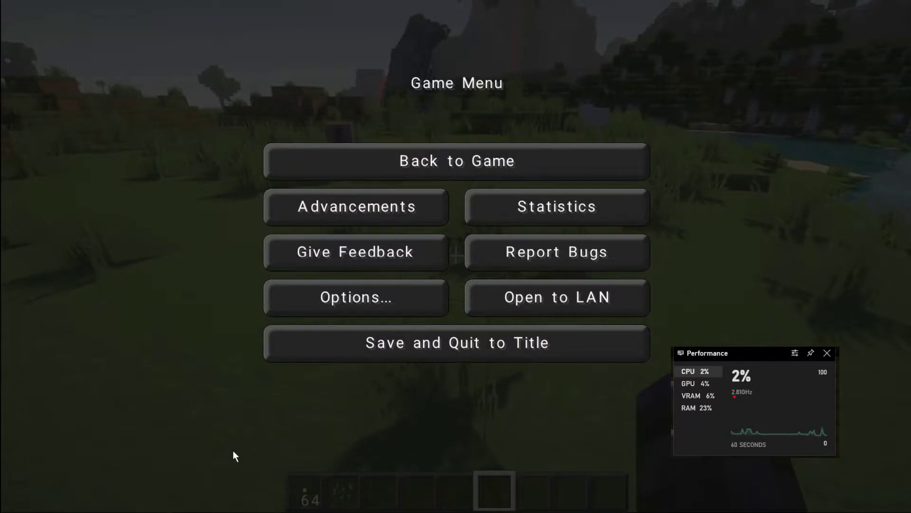
Bring up the Windows Start menu over Minecraft's paused Game Menu.
{"action": "key", "text": "super"}
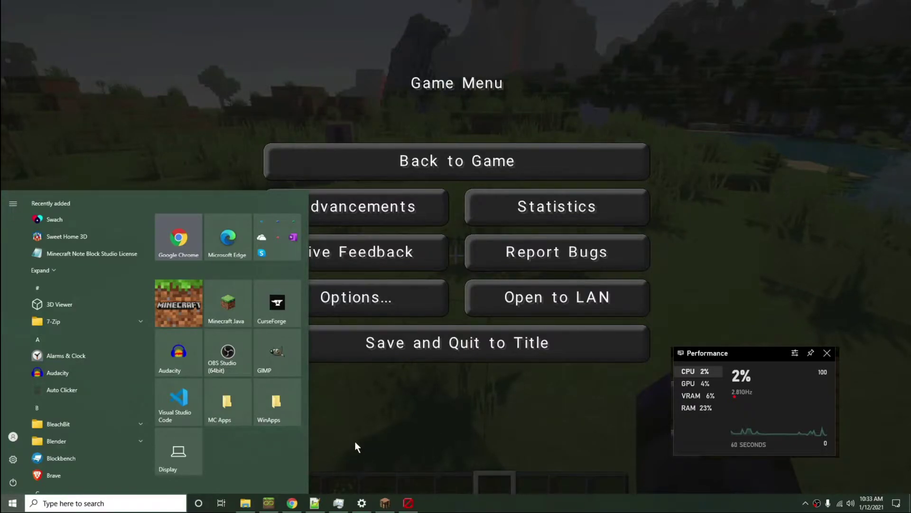
Dismiss Start, browse Minecraft's Video Settings and Other Settings unchanged, and return to Options.
{"action": "left_click", "coordinate": [380, 432]}
{"action": "left_click", "coordinate": [376, 300]}
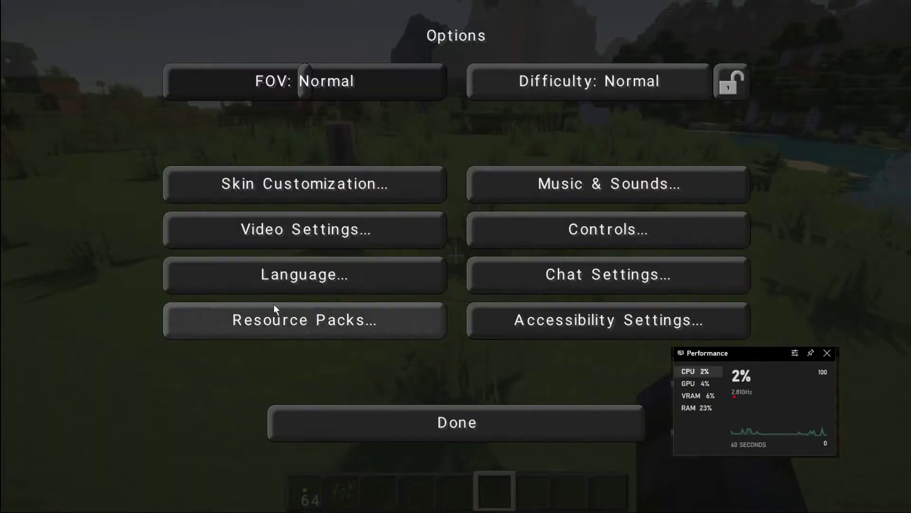
{"action": "left_click", "coordinate": [285, 223]}
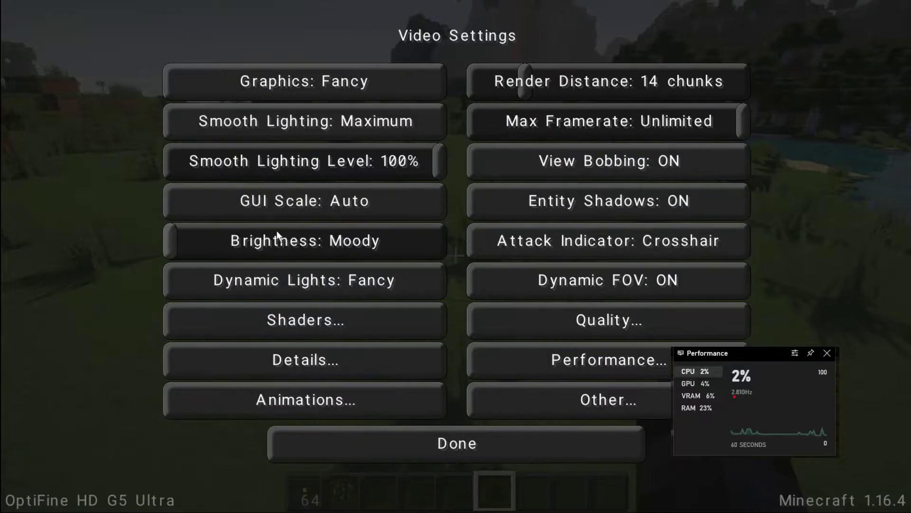
{"action": "left_click", "coordinate": [547, 398]}
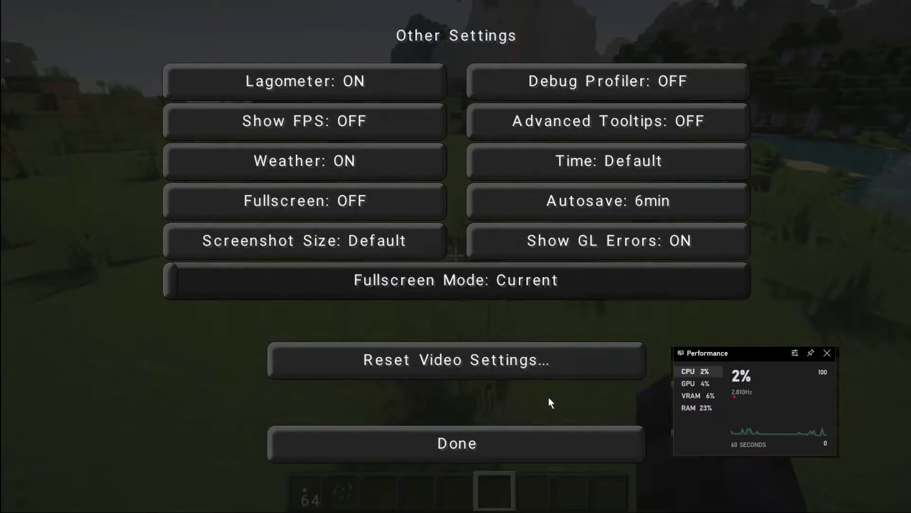
{"action": "left_click", "coordinate": [468, 443]}
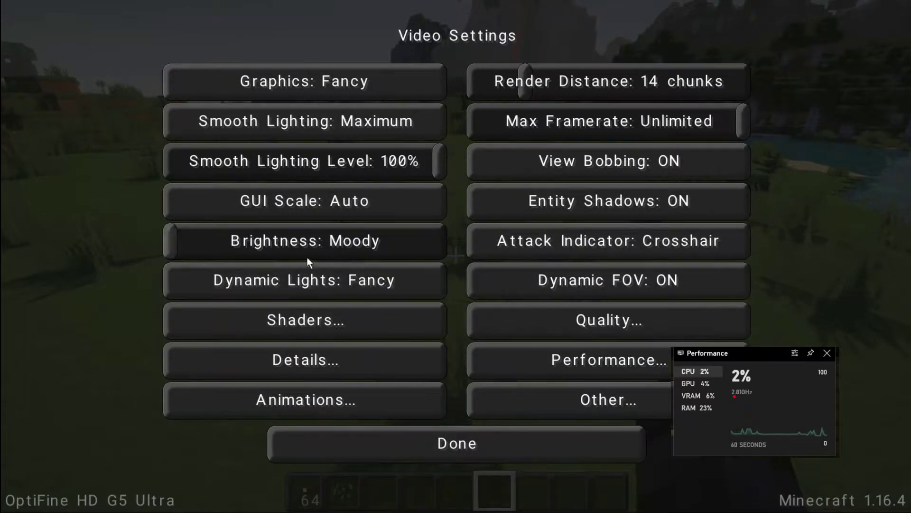
{"action": "left_click", "coordinate": [457, 455]}
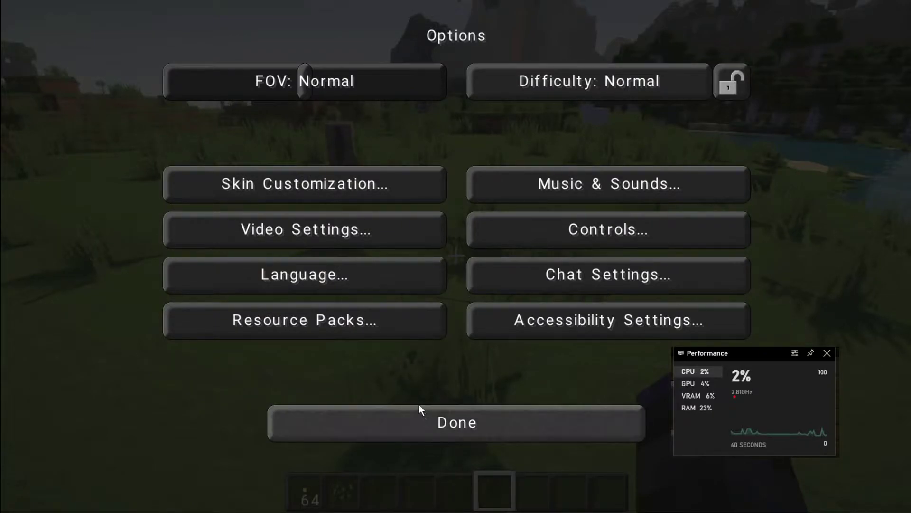
{"action": "key", "text": "super"}
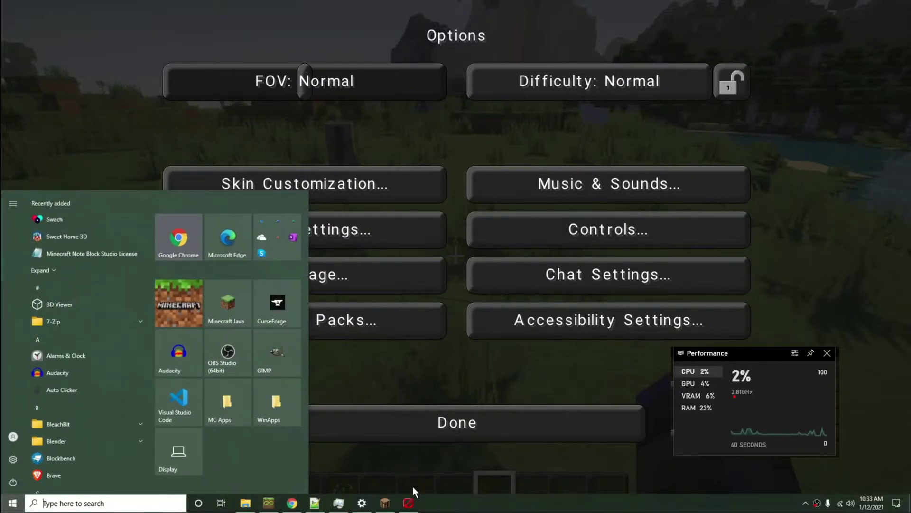
{"action": "mouse_move", "coordinate": [412, 505]}
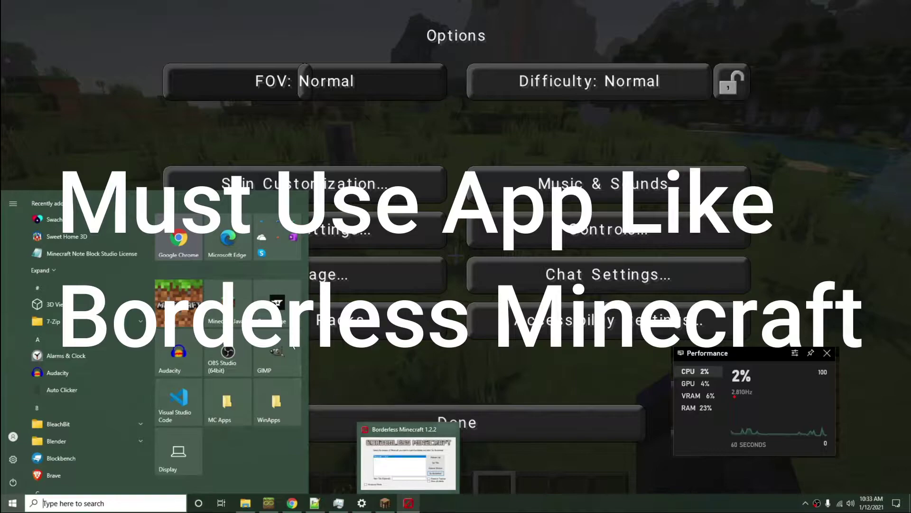
{"action": "left_click", "coordinate": [112, 145]}
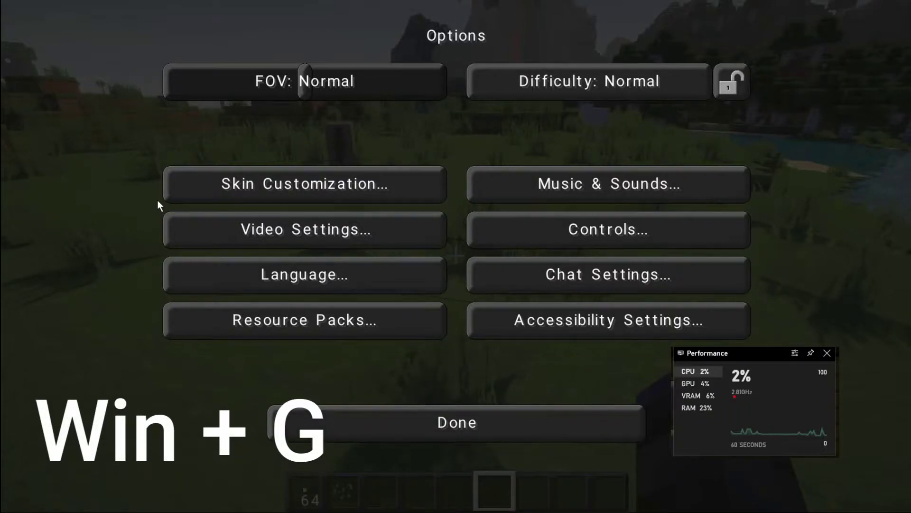
Open the Xbox Game Bar overlay with Win+G, then dismiss it again.
{"action": "key", "text": "super+g"}
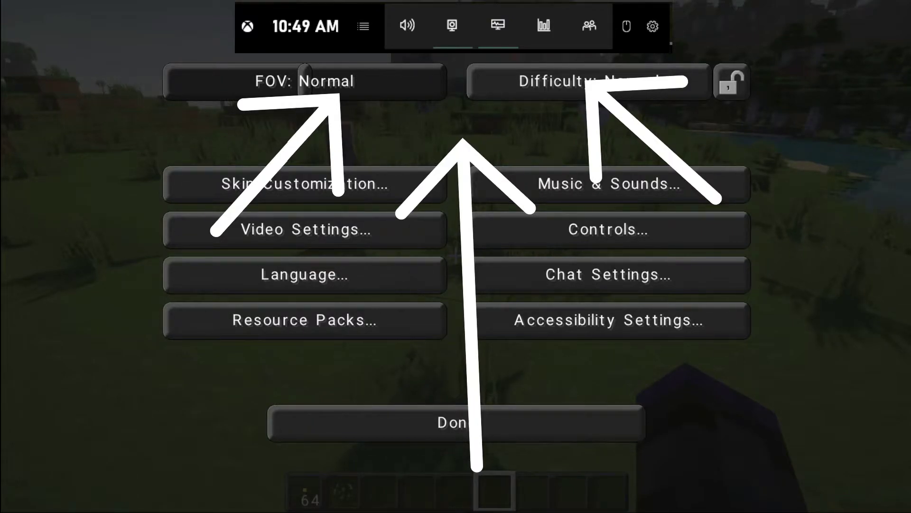
{"action": "key", "text": "super+g"}
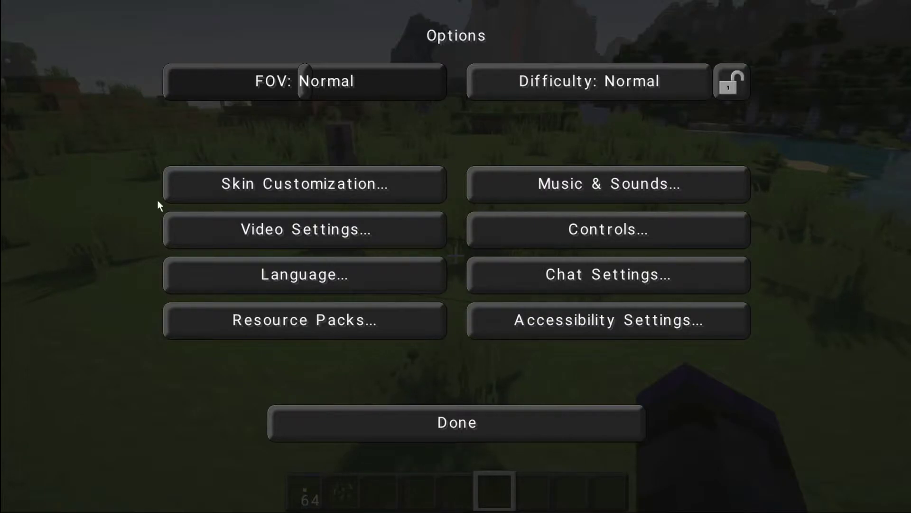
Search Start for 'game' and open the Xbox Game Bar settings page.
{"action": "key", "text": "super"}
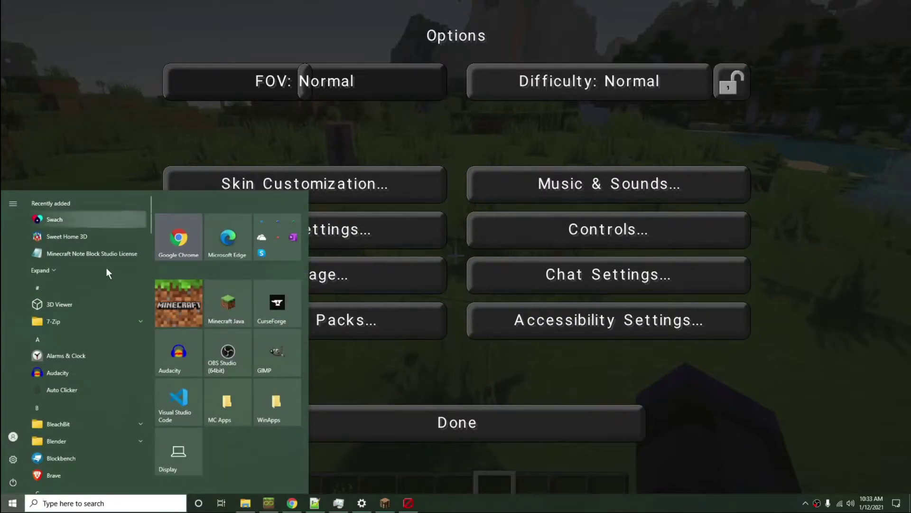
{"action": "type", "text": "game"}
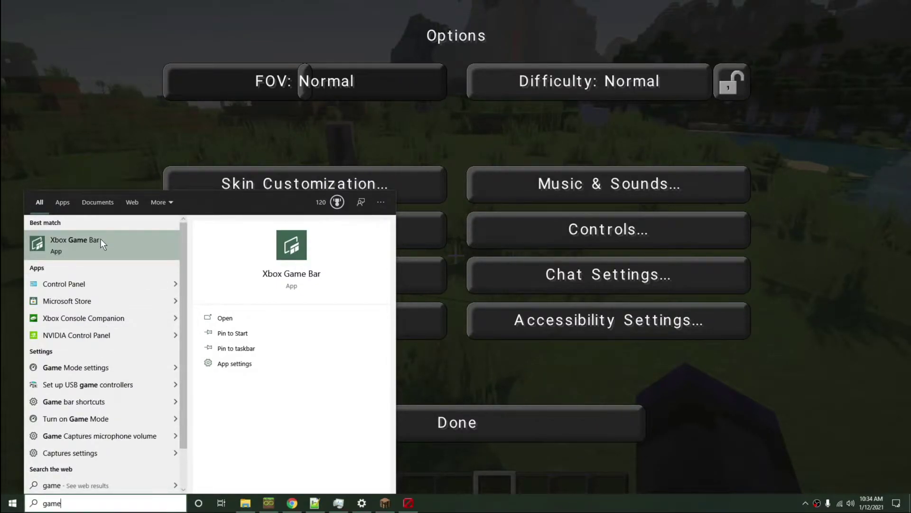
{"action": "left_click", "coordinate": [363, 503]}
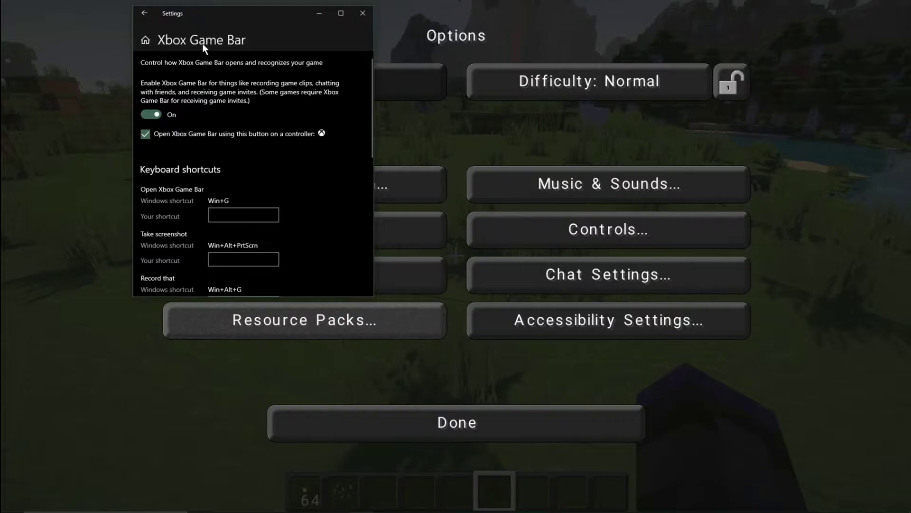
Review the Game bar controller settings and shortcuts, then bring Game Bar up over Minecraft.
{"action": "left_click", "coordinate": [146, 39]}
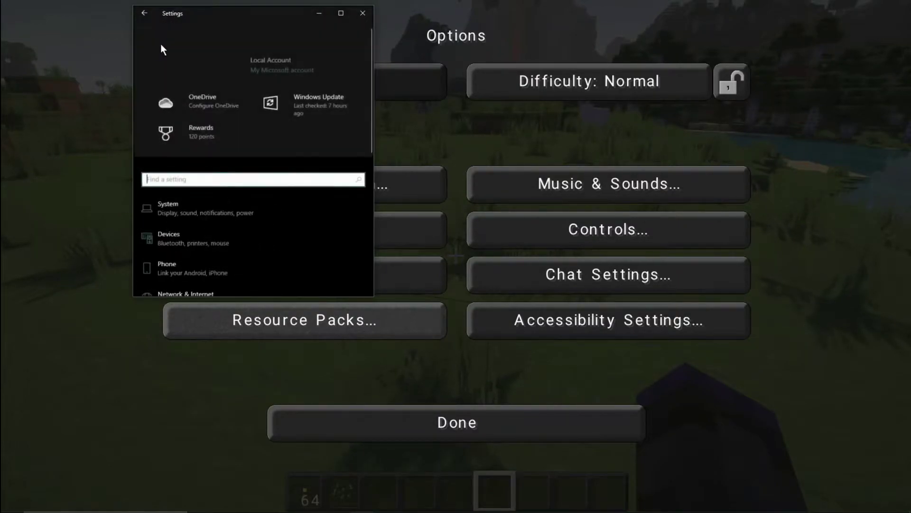
{"action": "type", "text": "game"}
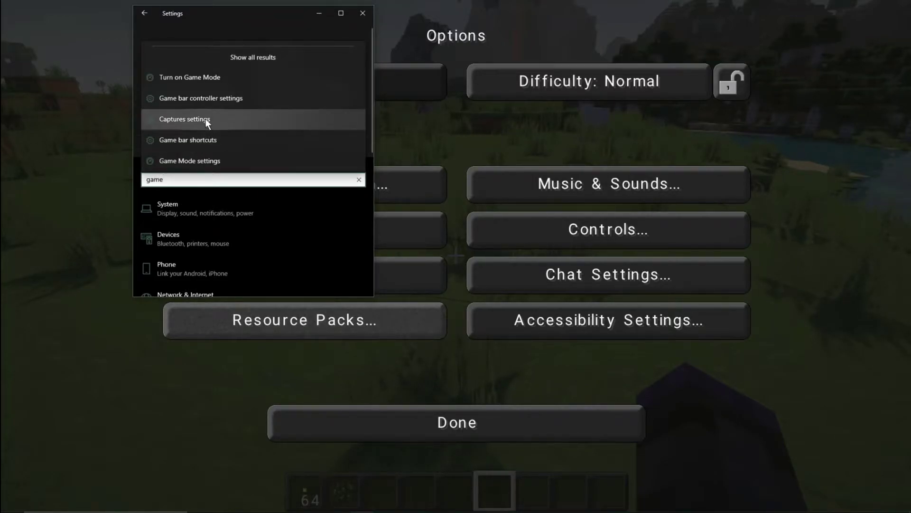
{"action": "left_click", "coordinate": [220, 104]}
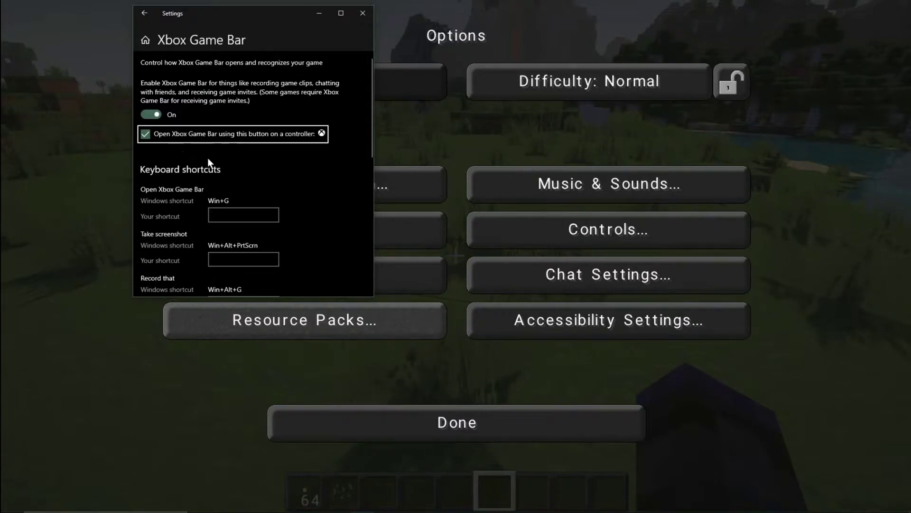
{"action": "scroll", "coordinate": [328, 190], "scroll_direction": "down", "scroll_amount": 1}
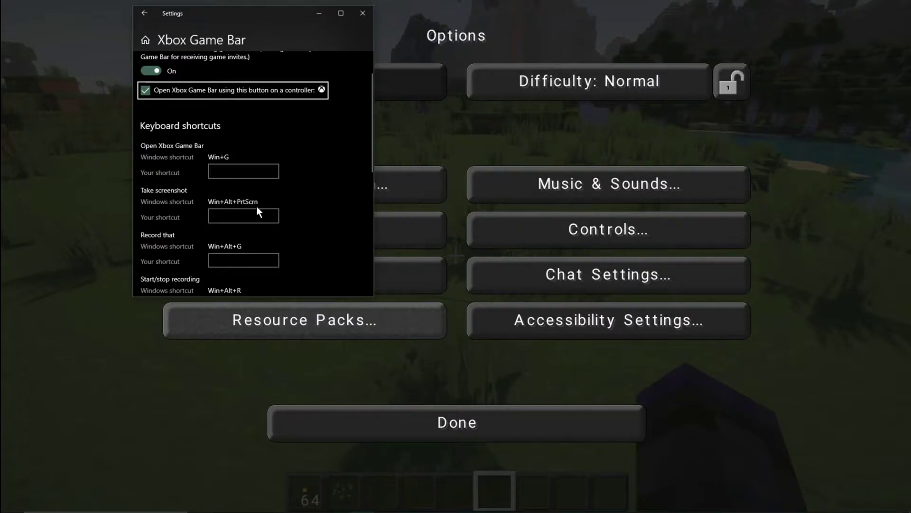
{"action": "scroll", "coordinate": [313, 214], "scroll_direction": "down", "scroll_amount": 2}
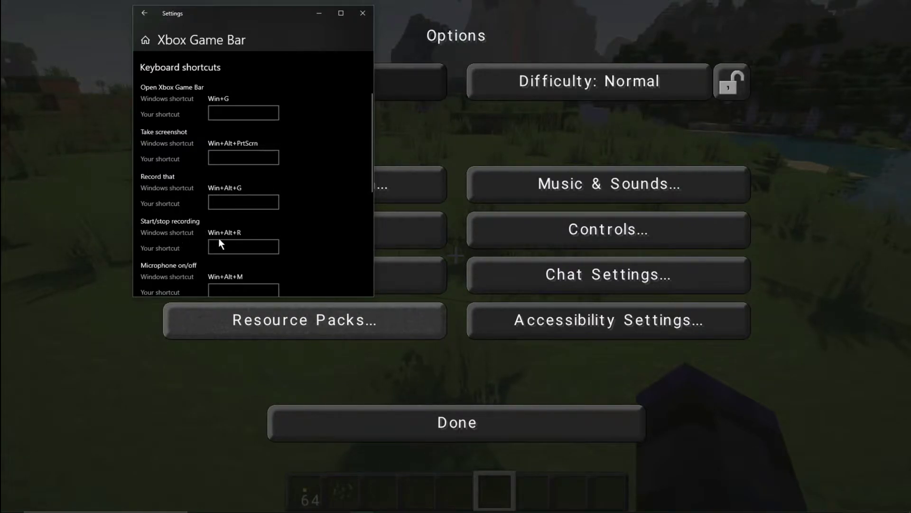
{"action": "scroll", "coordinate": [279, 236], "scroll_direction": "down", "scroll_amount": 3}
{"action": "scroll", "coordinate": [279, 237], "scroll_direction": "up", "scroll_amount": 5}
{"action": "scroll", "coordinate": [280, 242], "scroll_direction": "up", "scroll_amount": 1}
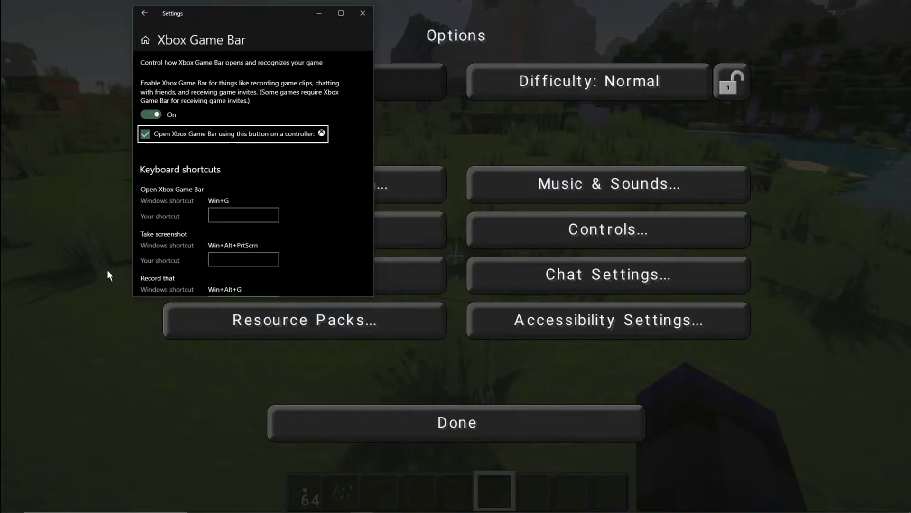
{"action": "key", "text": "super+g"}
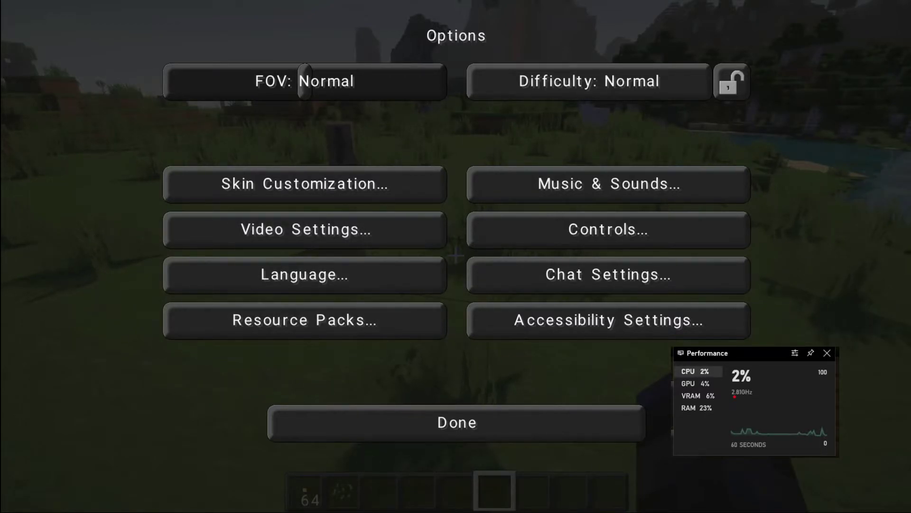
Toggle the Xbox Game Bar overlay over Minecraft with Win+G.
{"action": "key", "text": "super+g"}
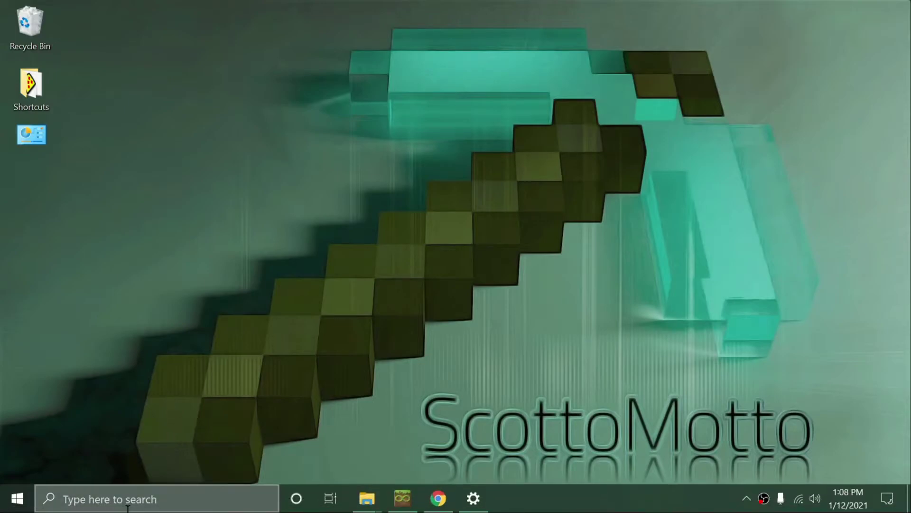
Launch an administrator Command Prompt and run net localgroup to list local groups.
{"action": "left_click", "coordinate": [114, 498]}
{"action": "type", "text": "cmd"}
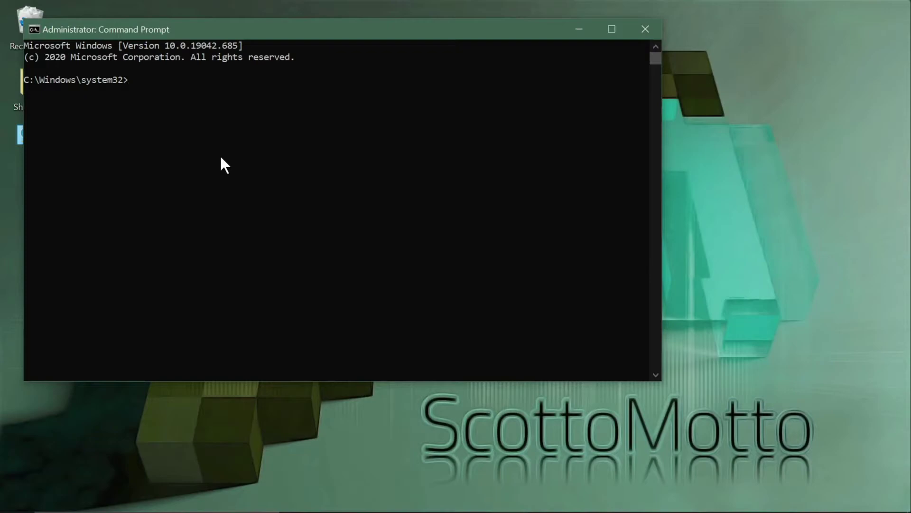
{"action": "type", "text": "net localgroup"}
{"action": "key", "text": "Return"}
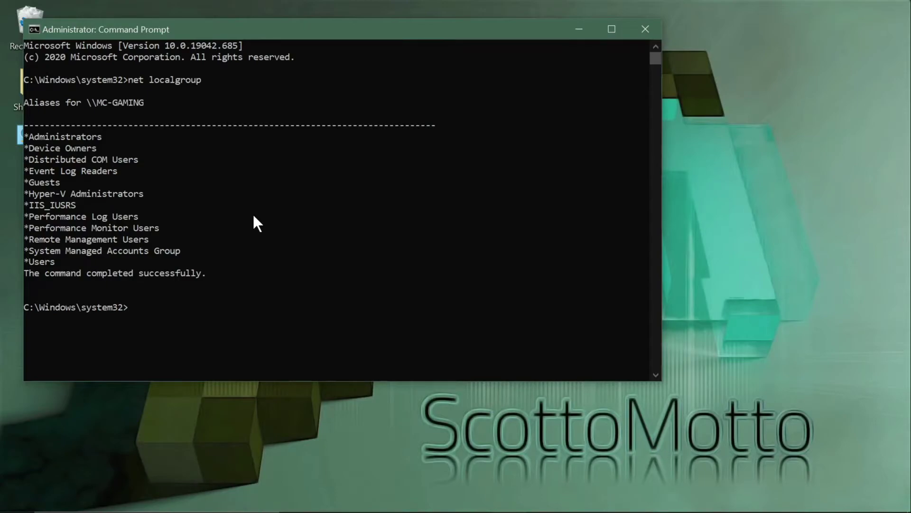
Run net localgroup "Performance Monitor Users" to show its members, then begin retyping the command.
{"action": "type", "text": "net localgroup \"Perfo"}
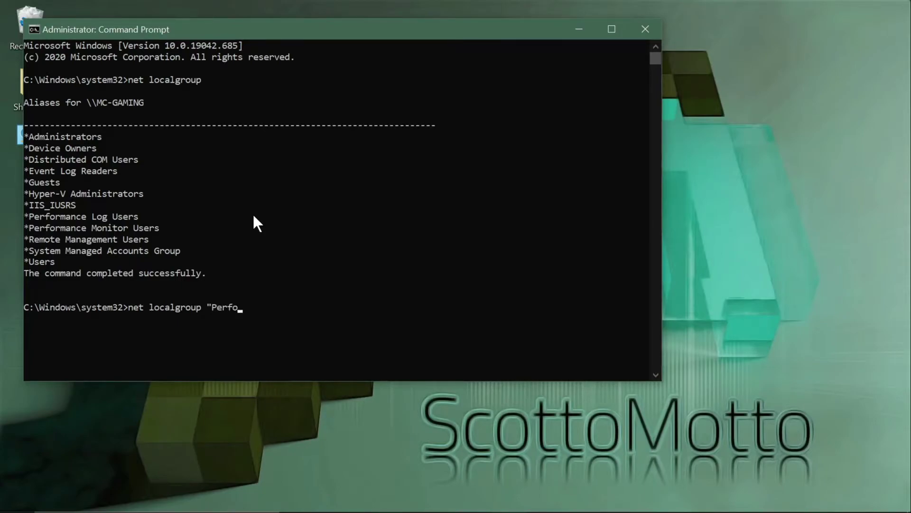
{"action": "type", "text": "rmance Monitor Users\""}
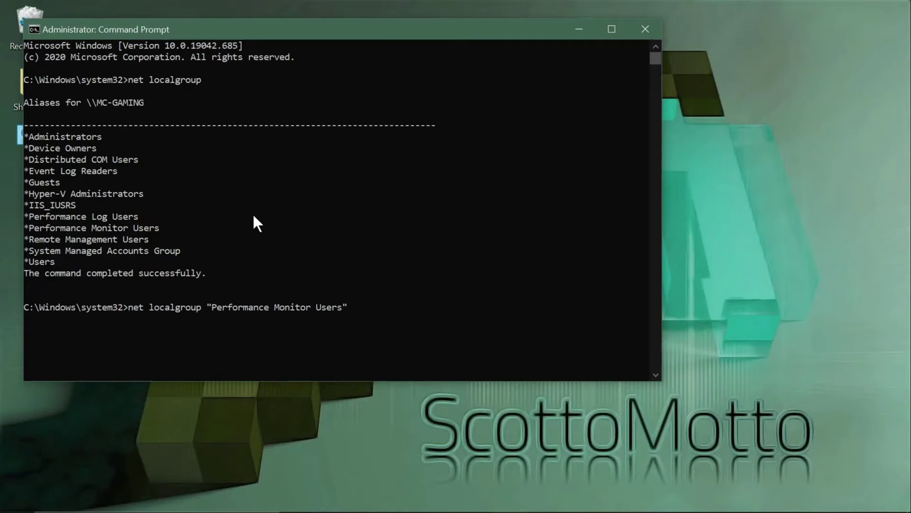
{"action": "key", "text": "Return"}
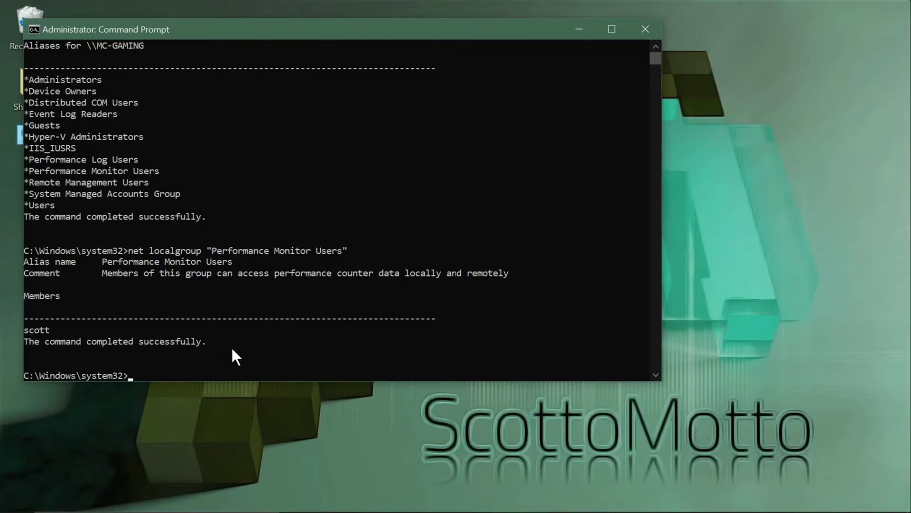
{"action": "type", "text": "net localgroup \"Per"}
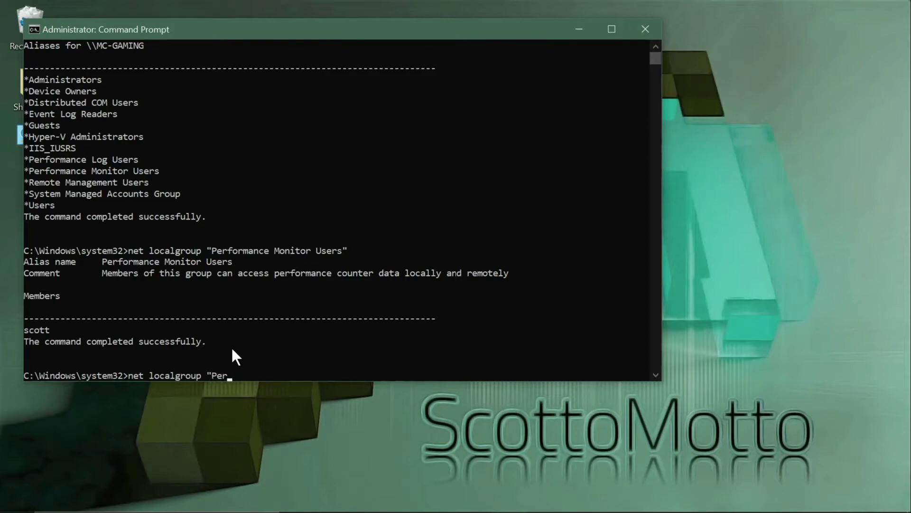
{"action": "type", "text": "formance Mon"}
Finish typing net localgroup "Performance Monitors Users" with the user's account name and /add, unrun.
{"action": "type", "text": "itors"}
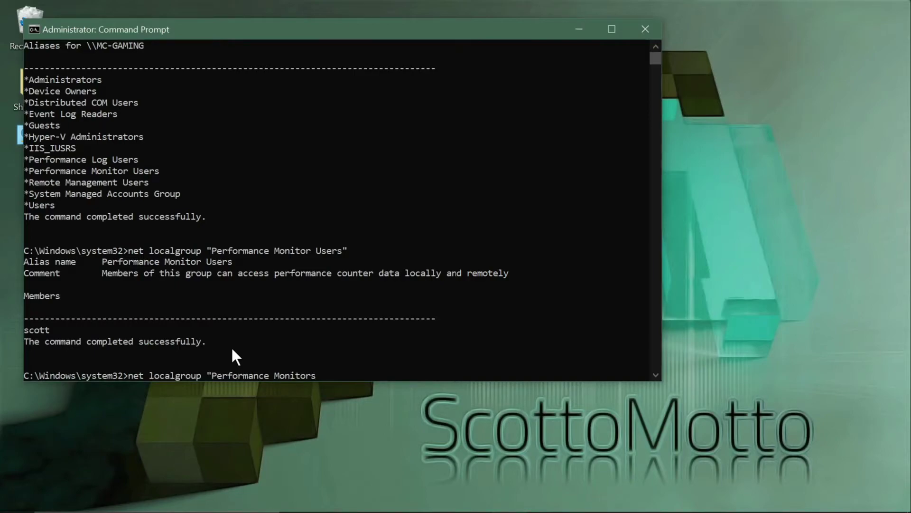
{"action": "type", "text": " Users\""}
{"action": "type", "text": "scott /add"}
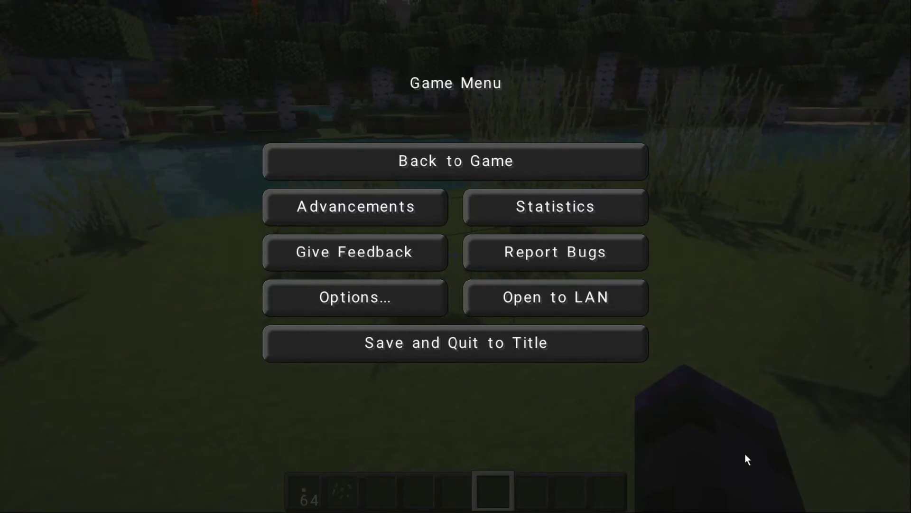
Resume the world and walk through the tall grass toward the dirt ledge.
{"action": "left_click", "coordinate": [508, 166]}
{"action": "key", "text": "w"}
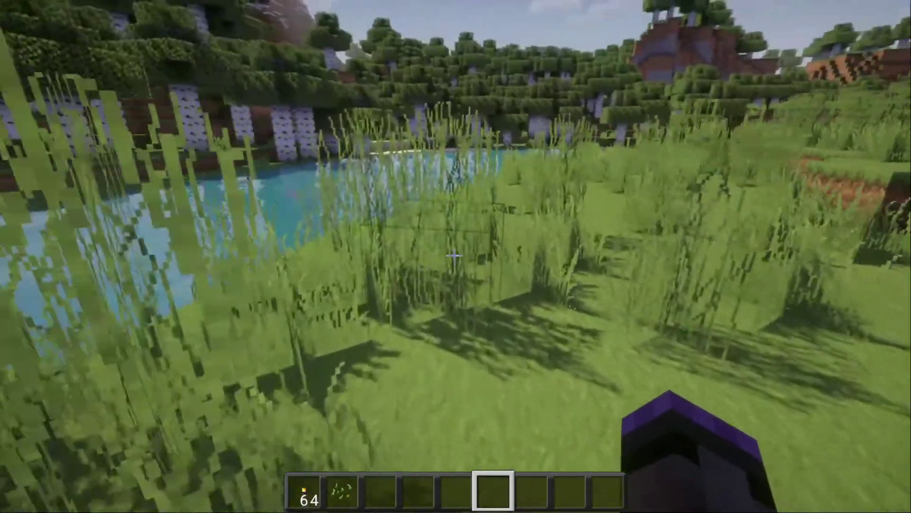
{"action": "key", "text": "w"}
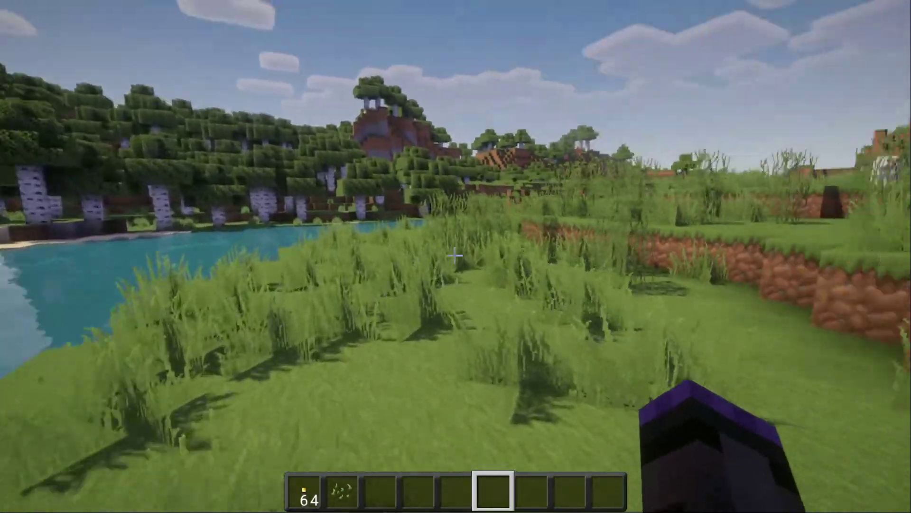
{"action": "key", "text": "w"}
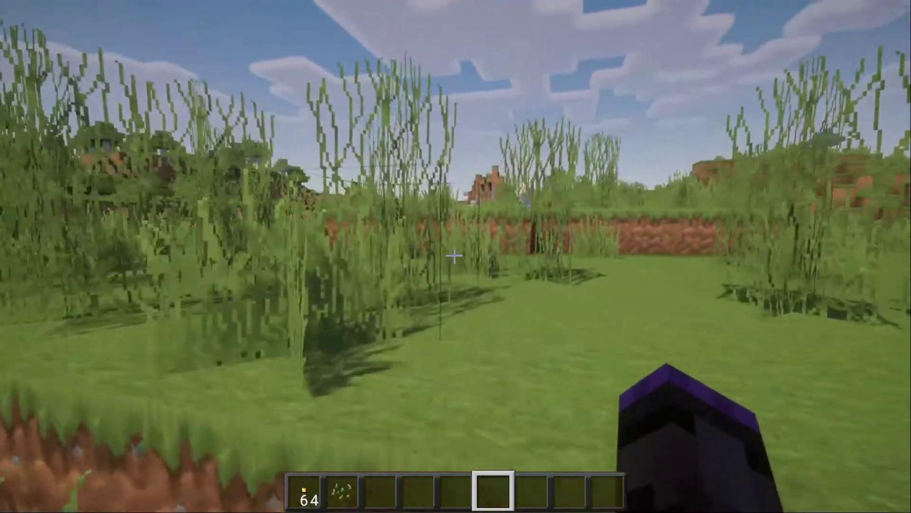
{"action": "key", "text": "w"}
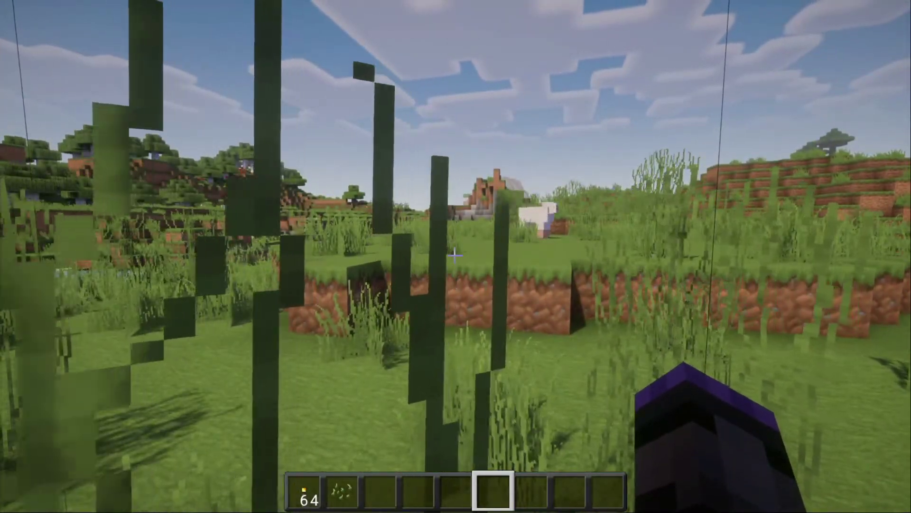
Switch back to the Minecraft window, resume fullscreen, and toggle the F3 debug overlay on and off.
{"action": "key", "text": "alt+Tab"}
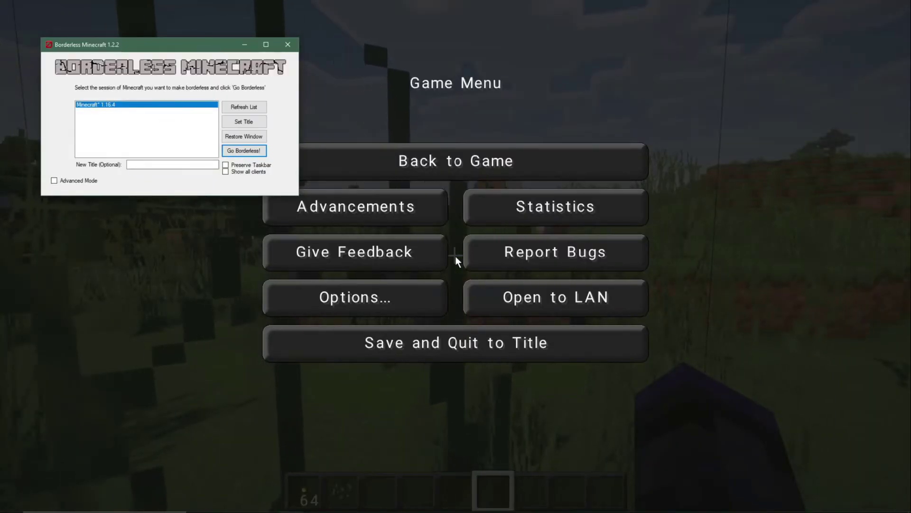
{"action": "left_click", "coordinate": [412, 169]}
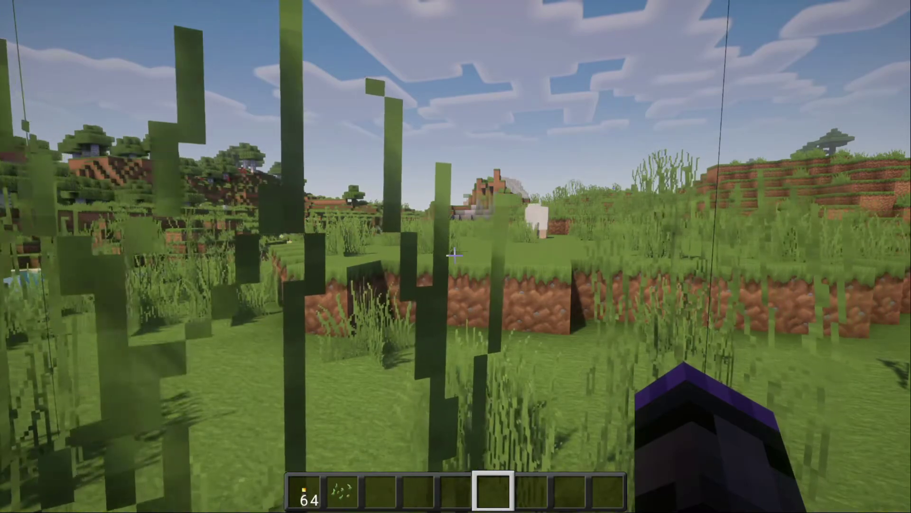
{"action": "key", "text": "F3"}
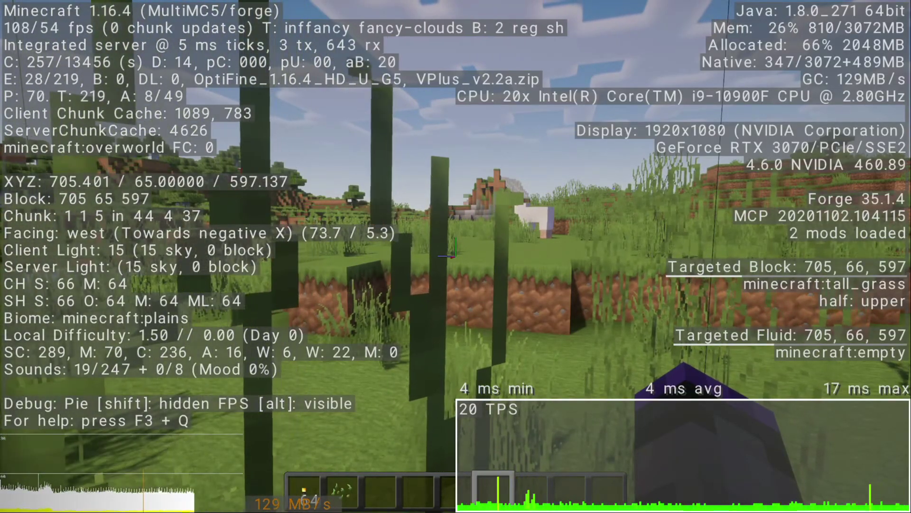
{"action": "key", "text": "F3"}
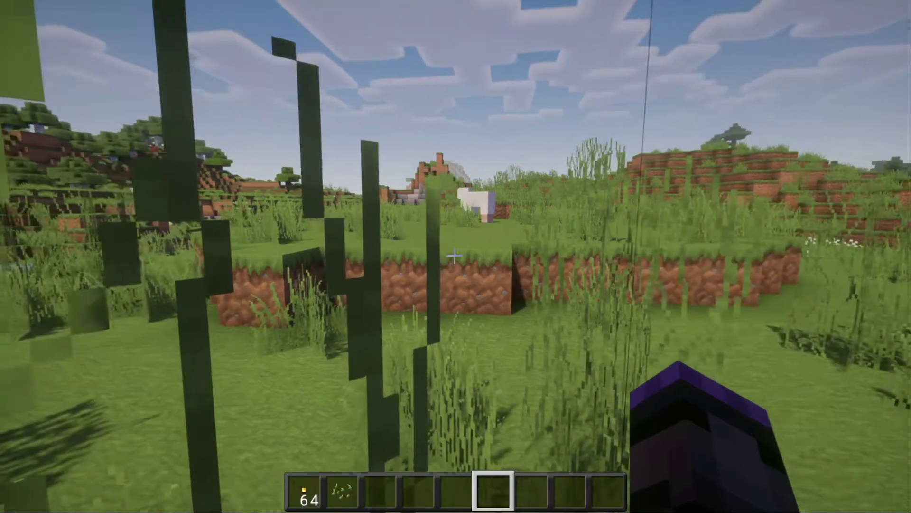
Jump onto the grass ledge and walk past the sheep into the field.
{"action": "key", "text": "w"}
{"action": "key", "text": "space"}
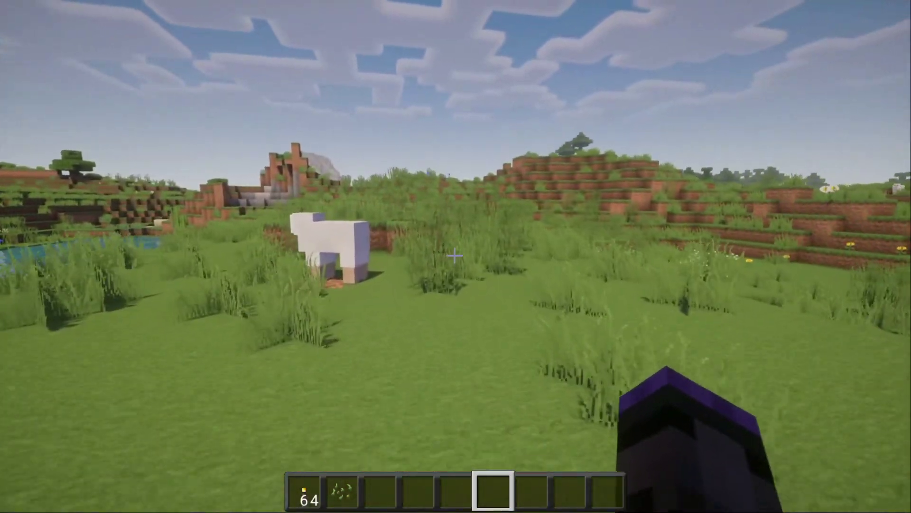
{"action": "key", "text": "w"}
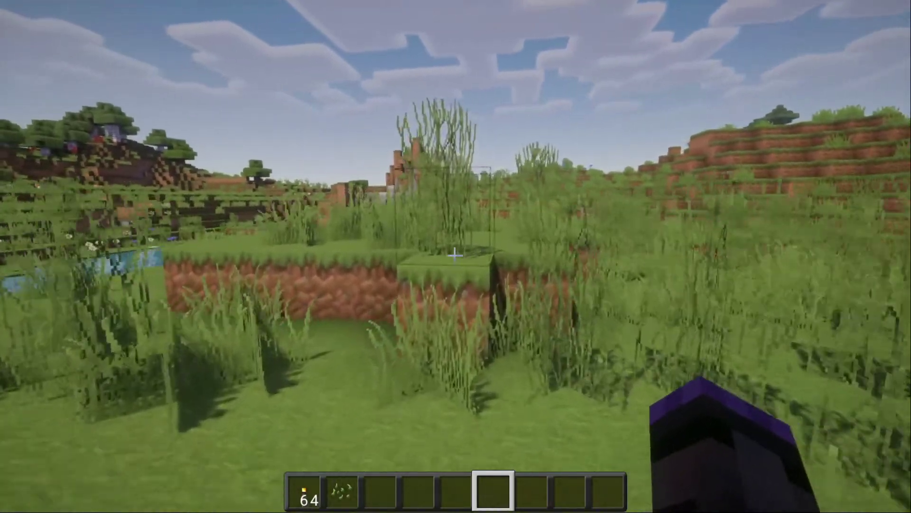
{"action": "key", "text": "w"}
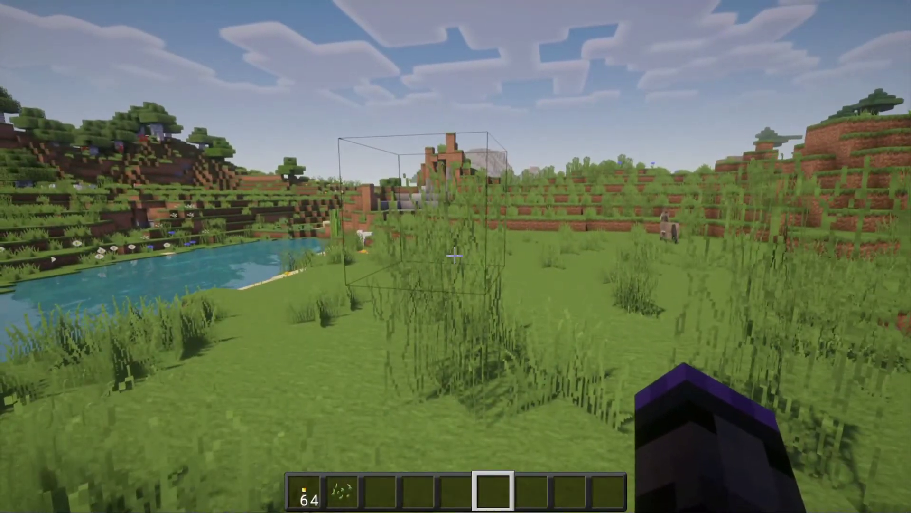
Walk through the tall grass toward the lake, then pause the game with Esc.
{"action": "key", "text": "w"}
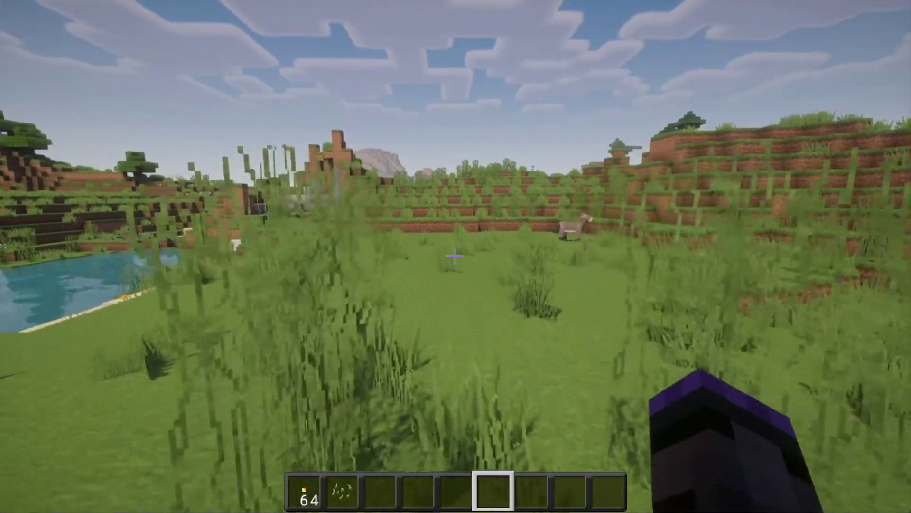
{"action": "key", "text": "w"}
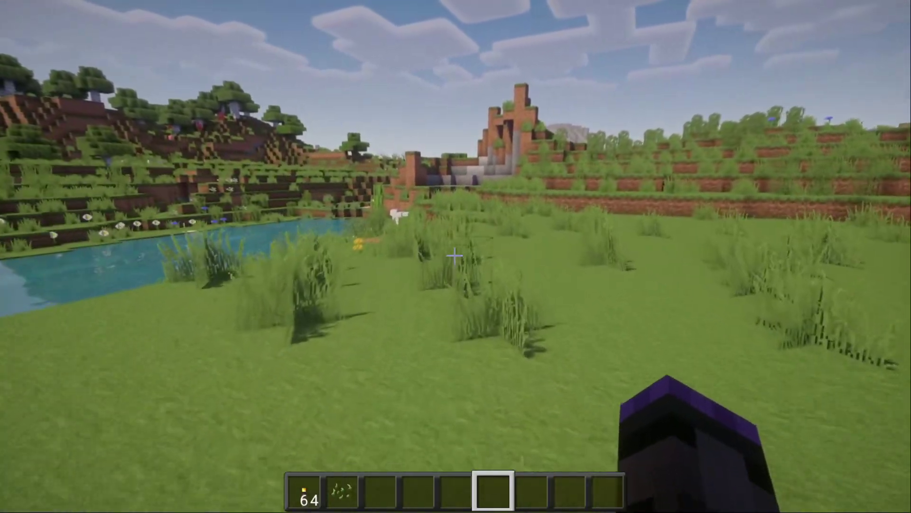
{"action": "key", "text": "w"}
{"action": "key", "text": "Escape"}
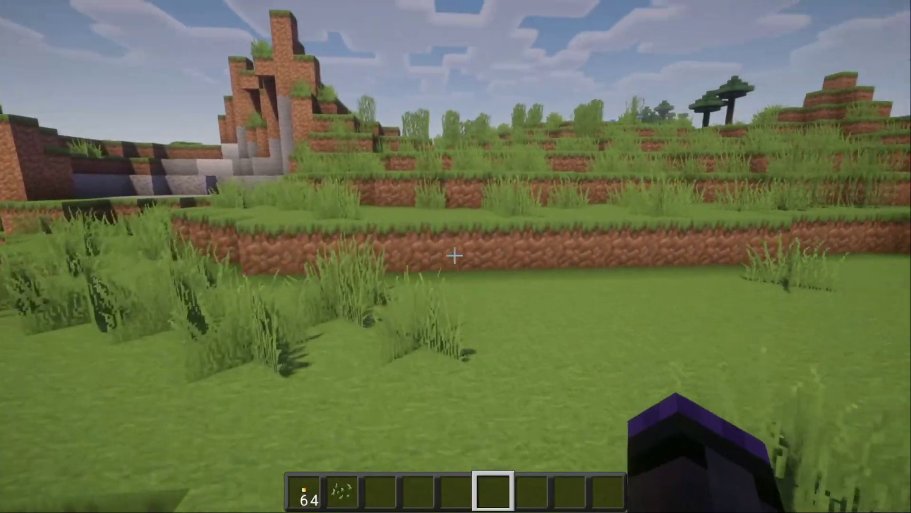
Walk forward over the grass ledges through the cornflower meadow by the pond, then pause to the Game Menu.
{"action": "key", "text": "w"}
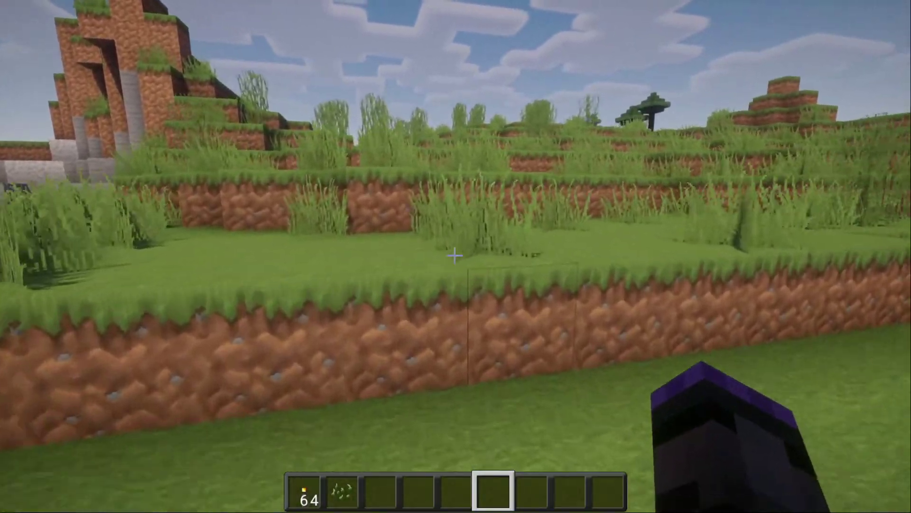
{"action": "key", "text": "w"}
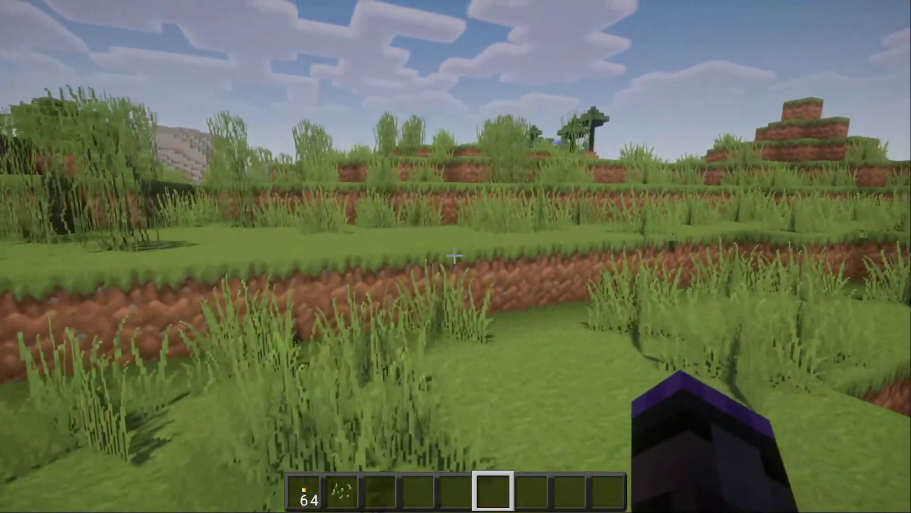
{"action": "key", "text": "w"}
{"action": "key", "text": "space"}
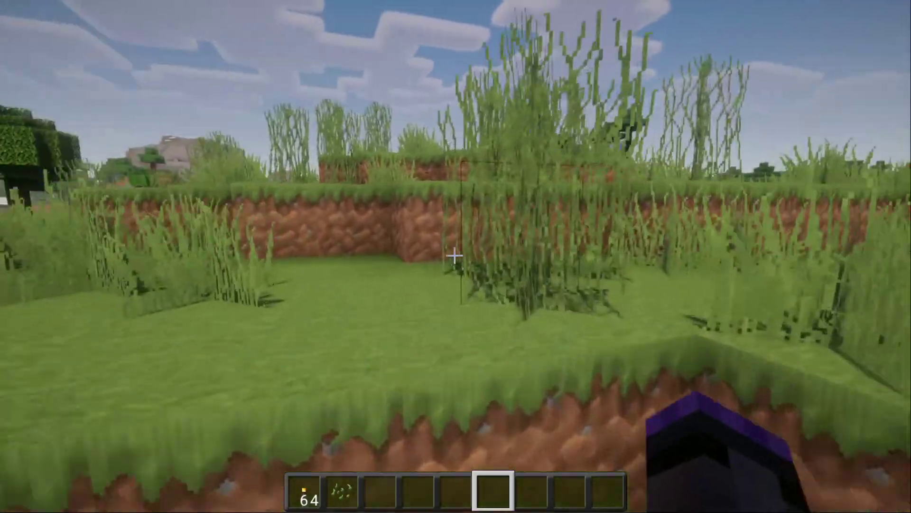
{"action": "key", "text": "w"}
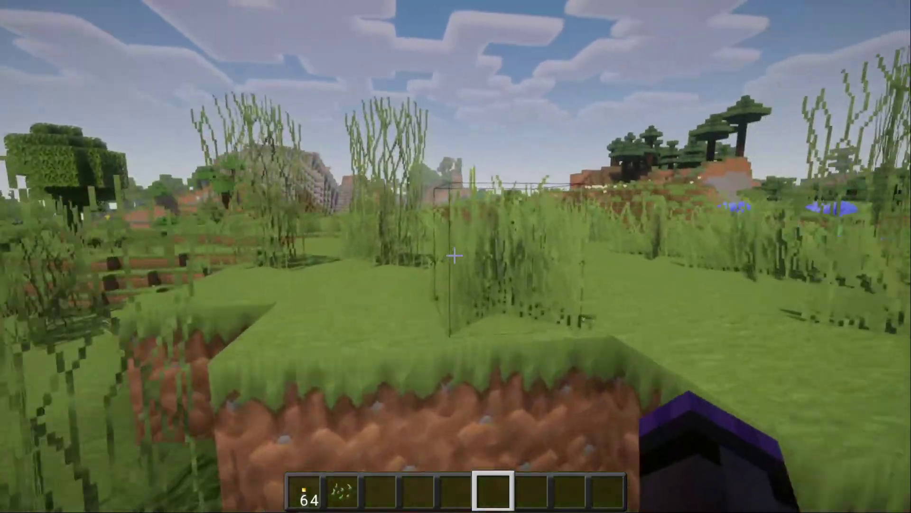
{"action": "key", "text": "w"}
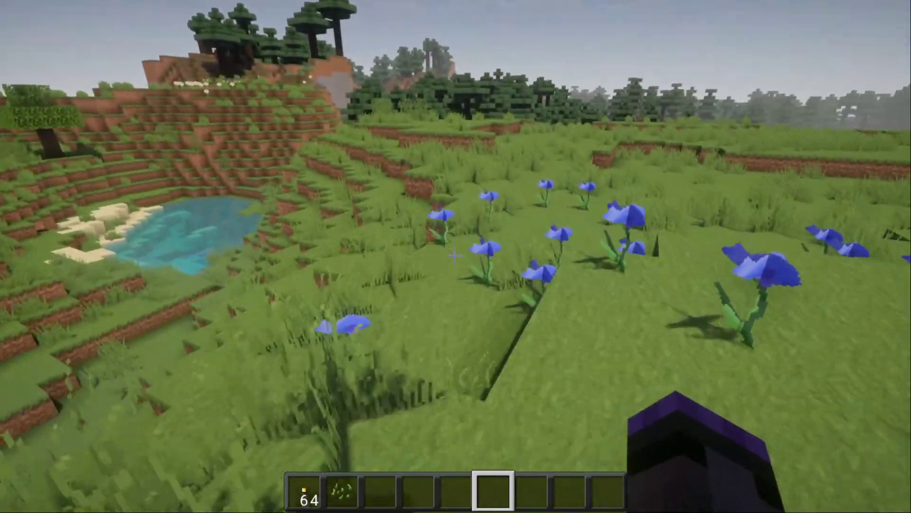
{"action": "key", "text": "w"}
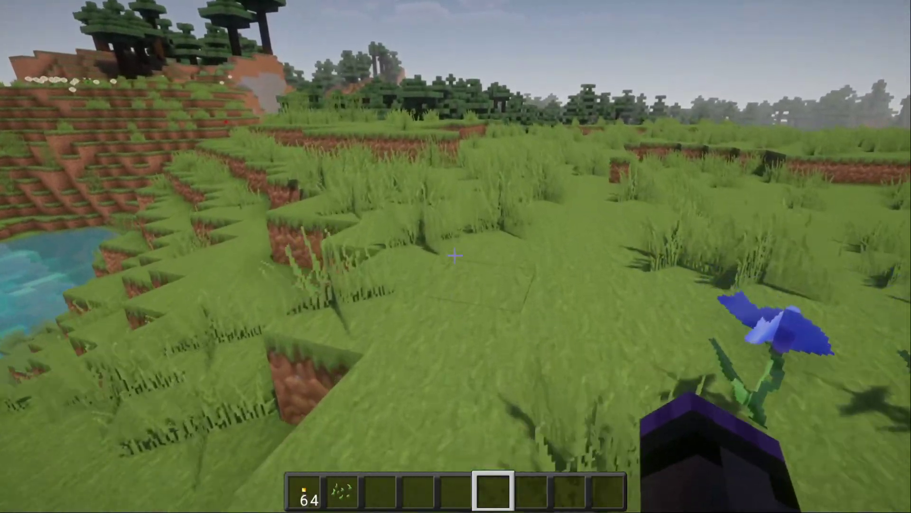
{"action": "key", "text": "w"}
{"action": "key", "text": "Escape"}
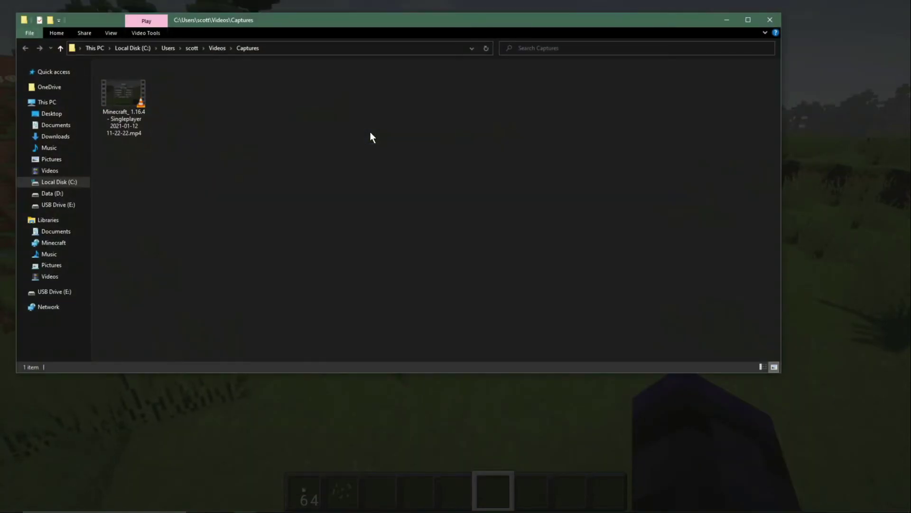
Navigate through This PC > Videos into the Captures folder holding the Minecraft clip.
{"action": "left_click", "coordinate": [126, 97]}
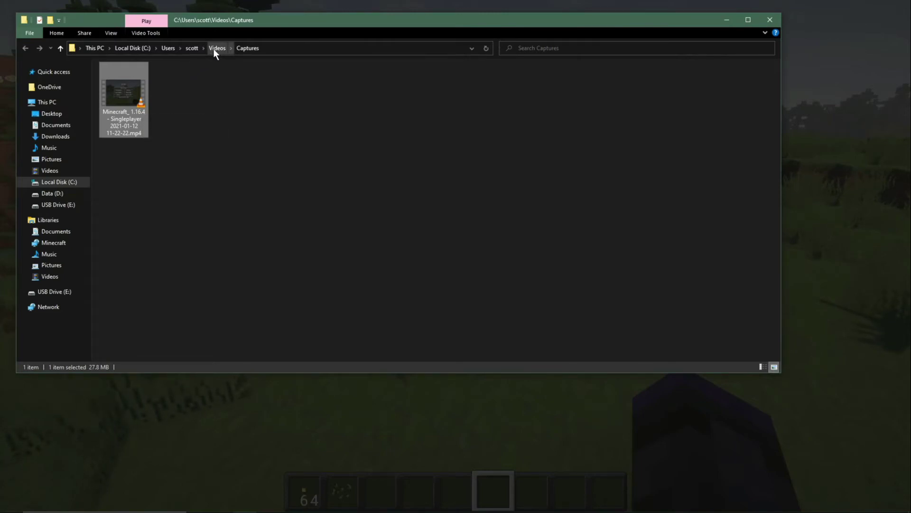
{"action": "left_click", "coordinate": [46, 276]}
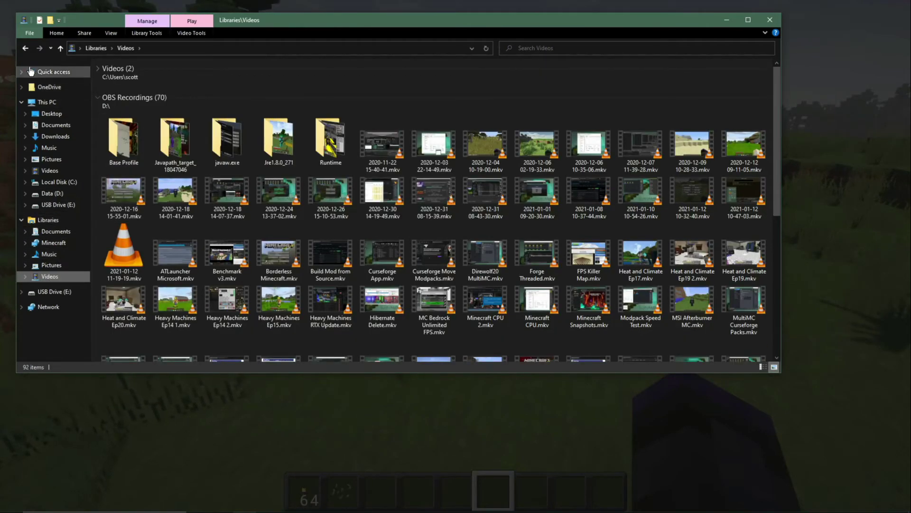
{"action": "left_click", "coordinate": [24, 48]}
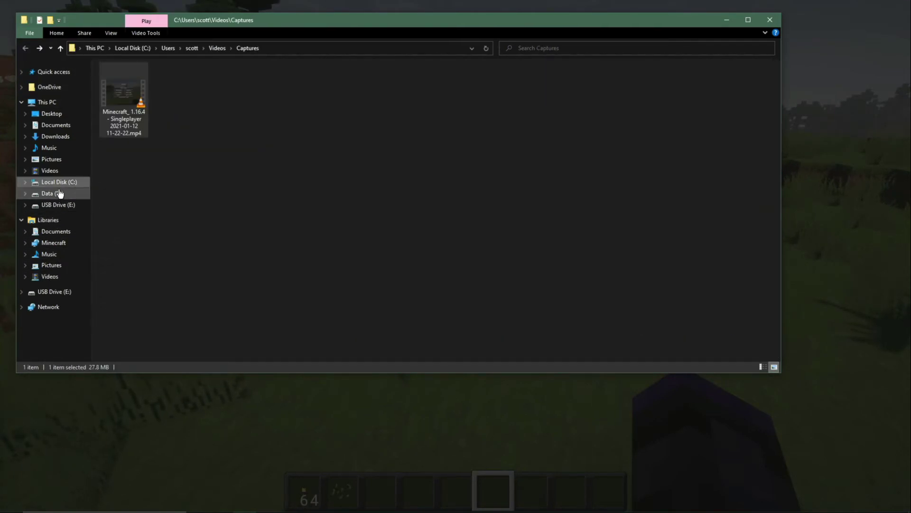
{"action": "left_click", "coordinate": [54, 170]}
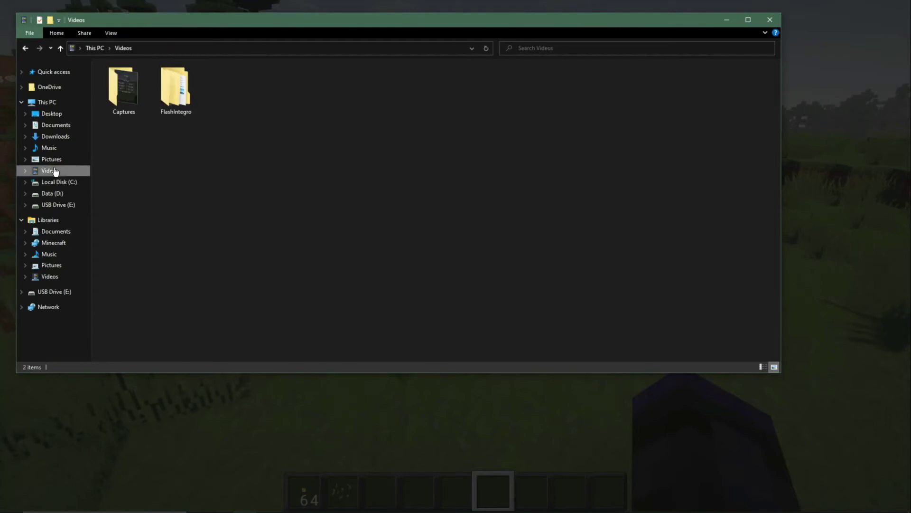
{"action": "double_click", "coordinate": [118, 96]}
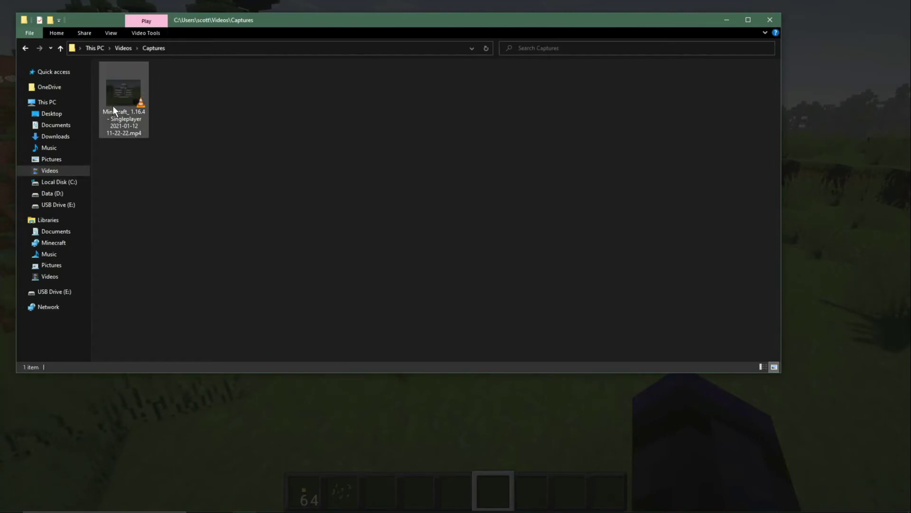
Play the recorded Minecraft 1.16.4 Singleplayer mp4, then close the player and deselect it.
{"action": "left_click", "coordinate": [116, 110]}
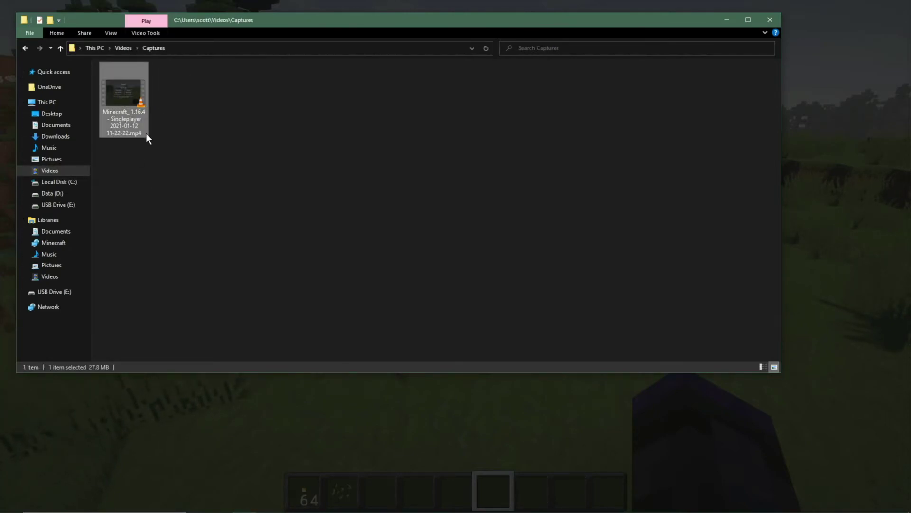
{"action": "double_click", "coordinate": [123, 101]}
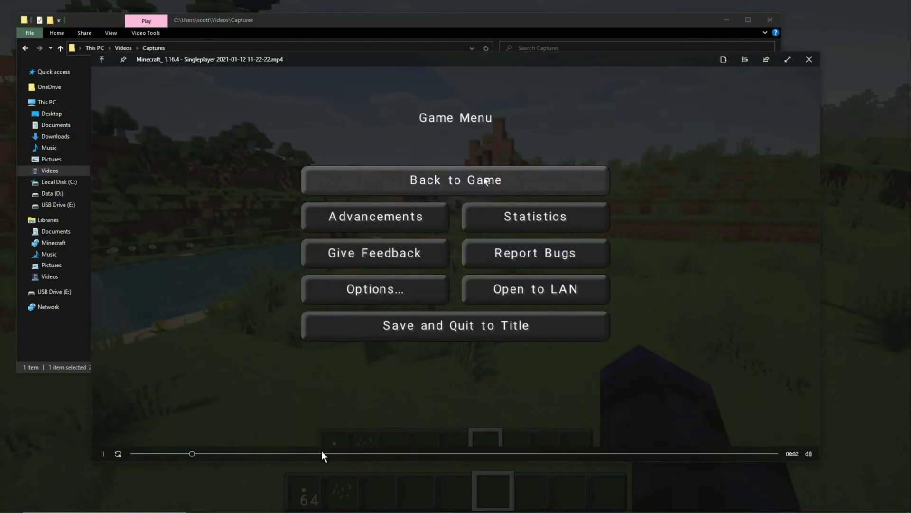
{"action": "left_click", "coordinate": [810, 61]}
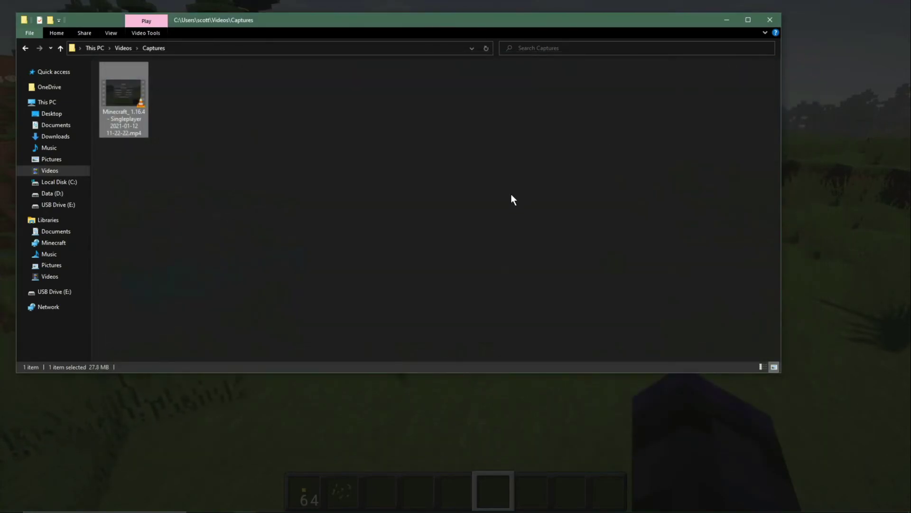
{"action": "left_click", "coordinate": [504, 200]}
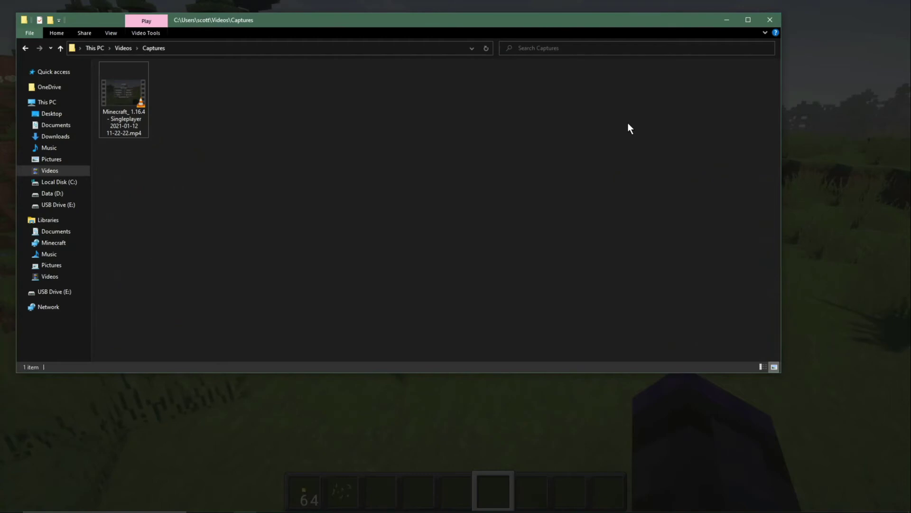
Close the Captures folder window and bring up the Game Bar overlay with Win+G.
{"action": "left_click", "coordinate": [770, 20]}
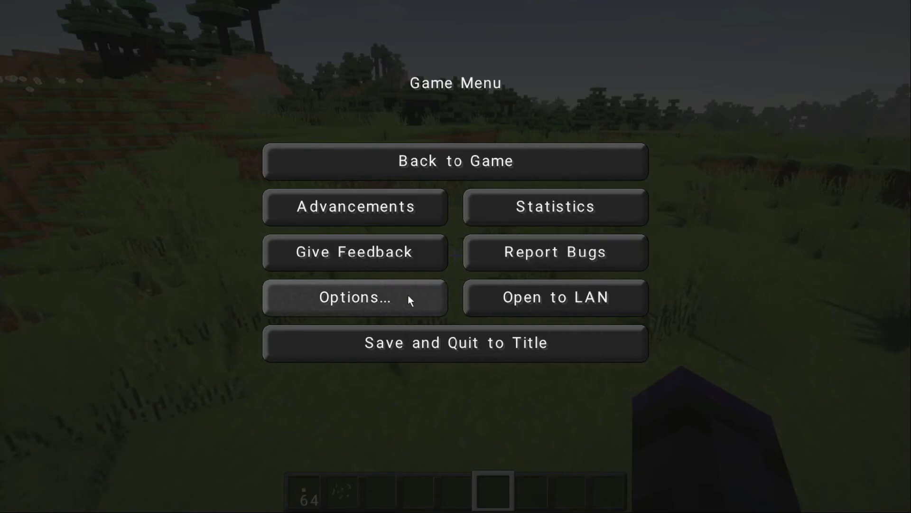
{"action": "key", "text": "super+g"}
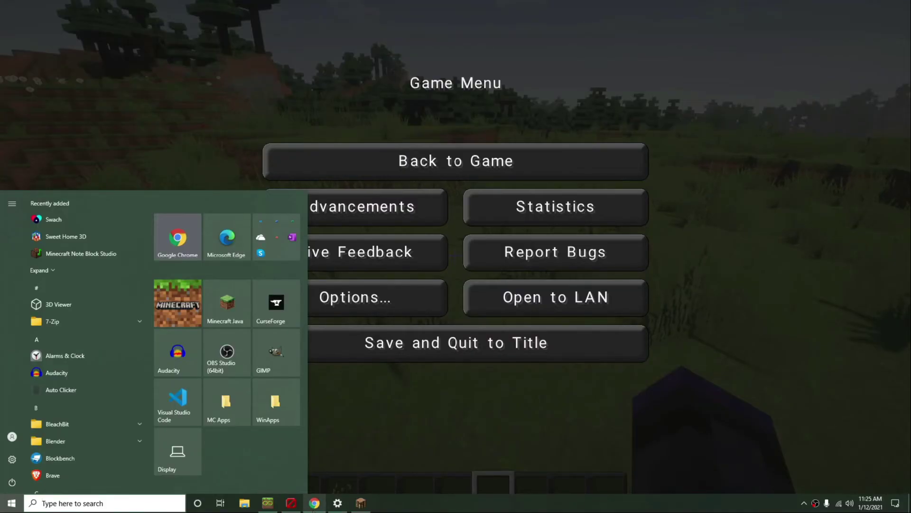
Show the Borderless Minecraft 1.2.2 window listing the Minecraft 1.16.4 session from the taskbar.
{"action": "left_click", "coordinate": [295, 505]}
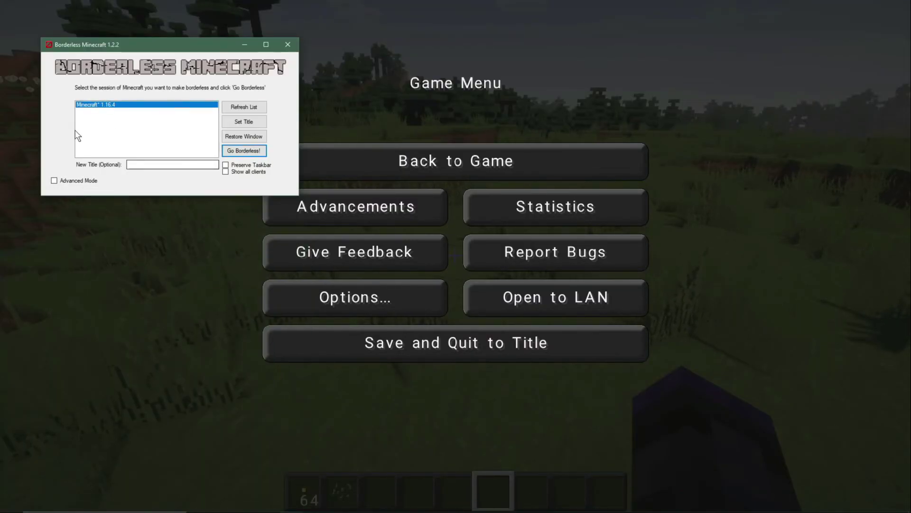